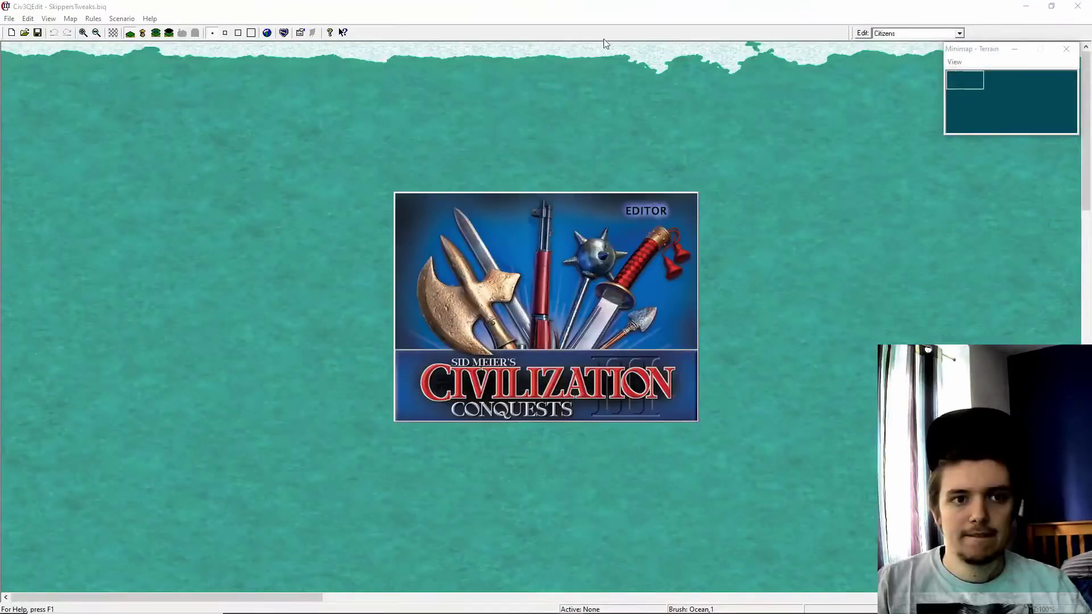
- Review the Skipper's Tweaks description and SkipperPedia search folder in Scenario Properties, then exit Civ3QEdit
left_click(300, 33)
left_click(445, 232)
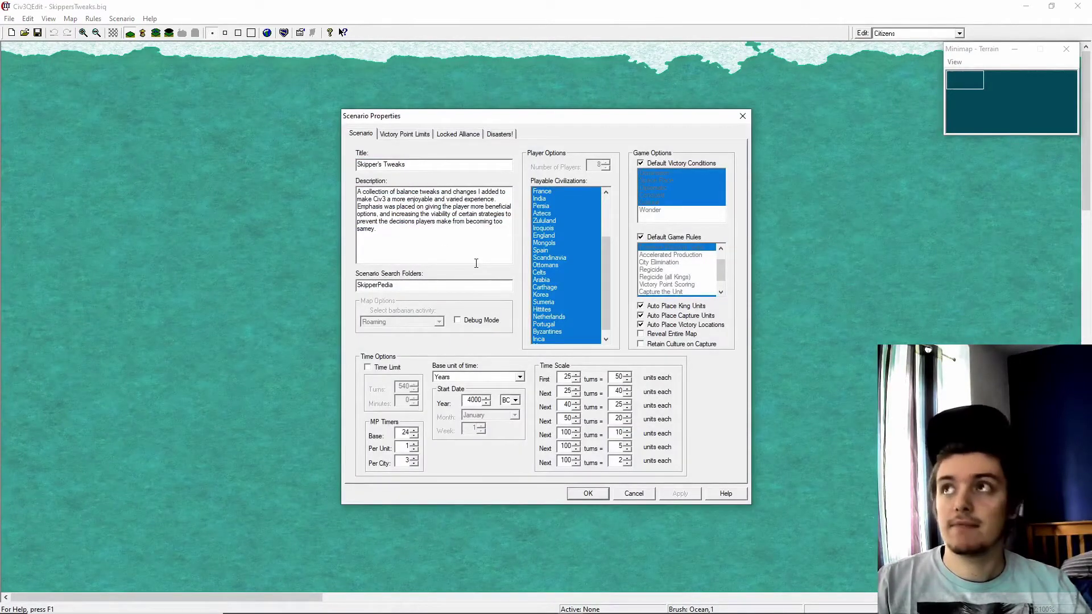
left_click_drag(364, 191, 467, 215)
left_click(451, 232)
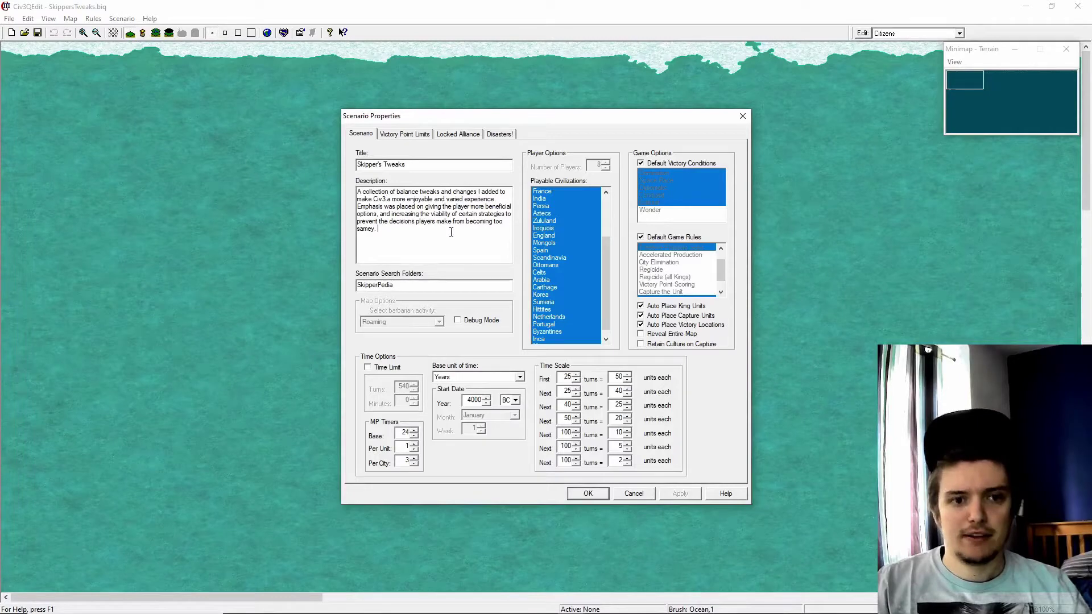
double_click(421, 285)
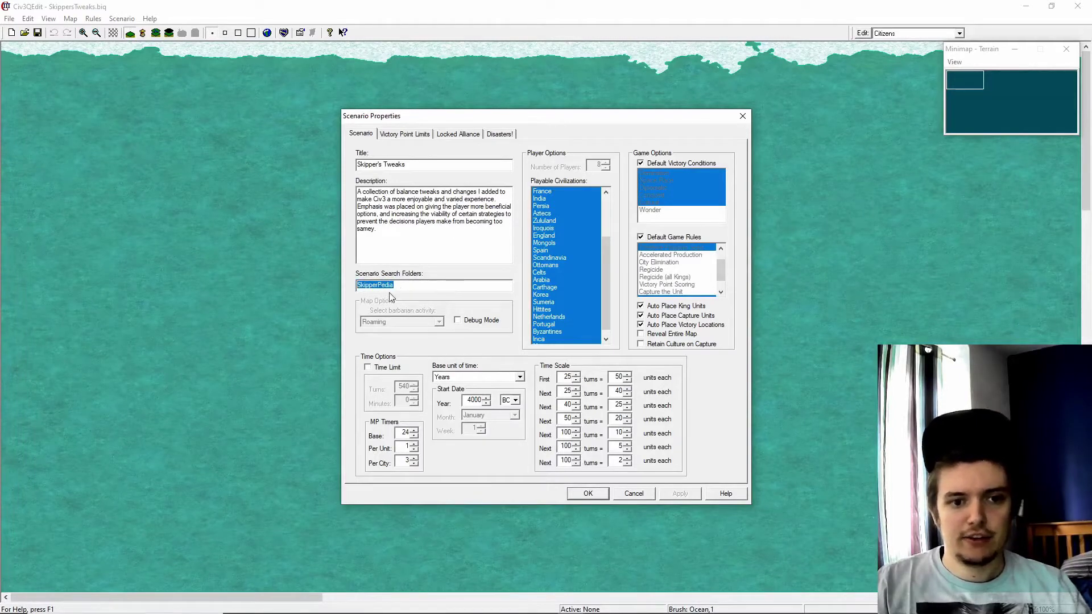
left_click(588, 493)
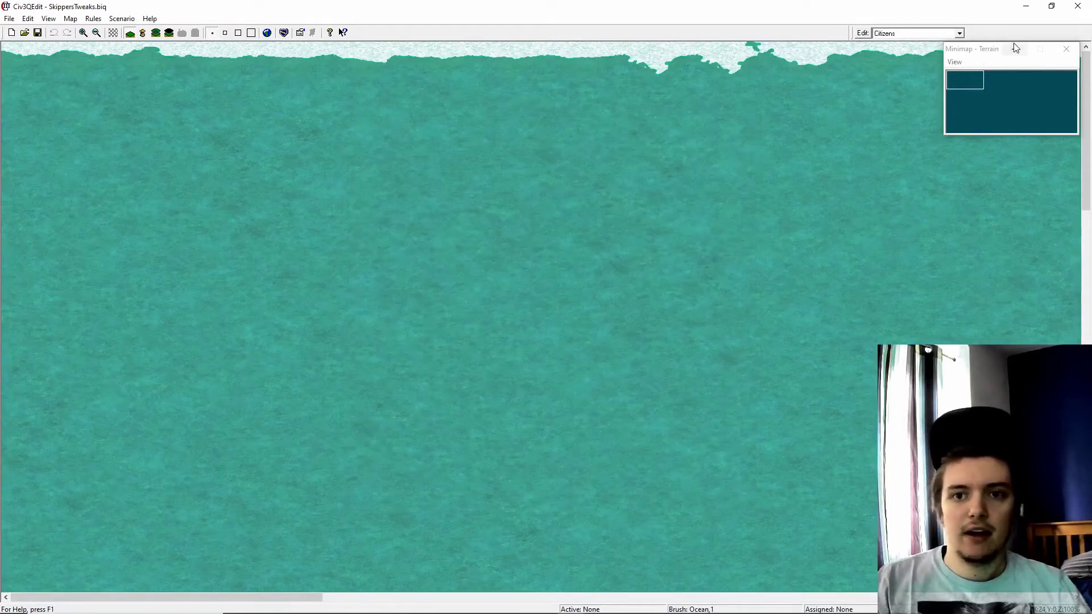
left_click(1077, 6)
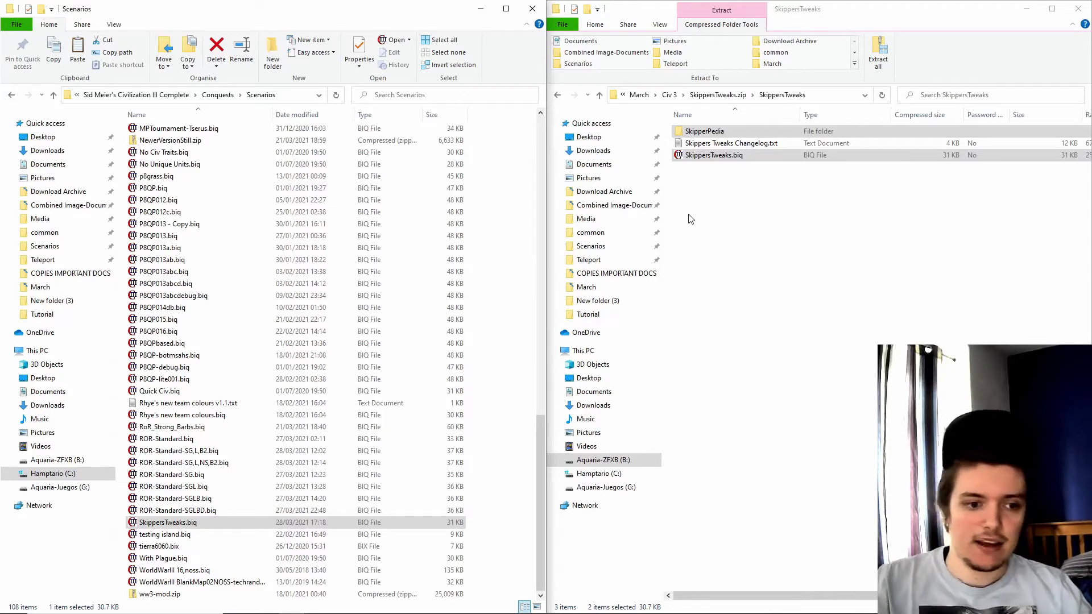
- Select SkippersTweaks.biq in the Conquests Scenarios folder and scroll through the file list
left_click(191, 523)
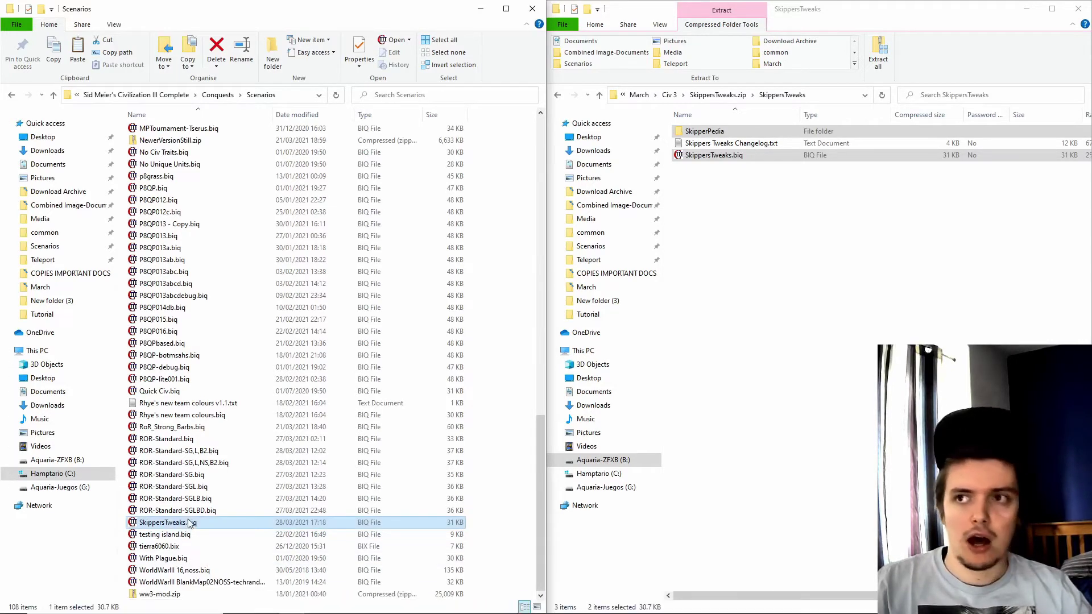
scroll(190, 522, "up", 20)
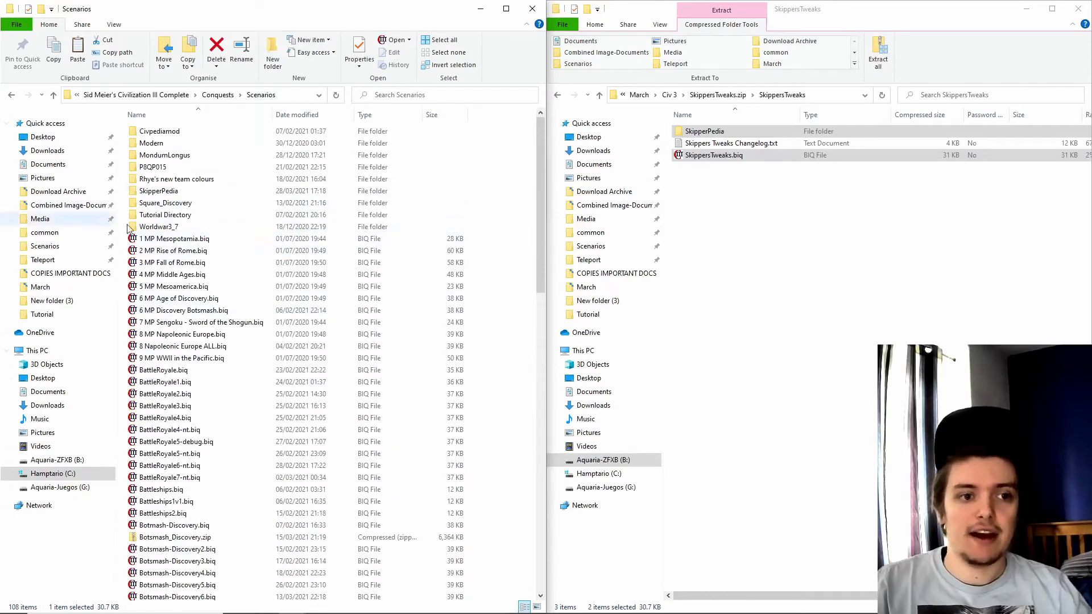
scroll(230, 211, "down", 12)
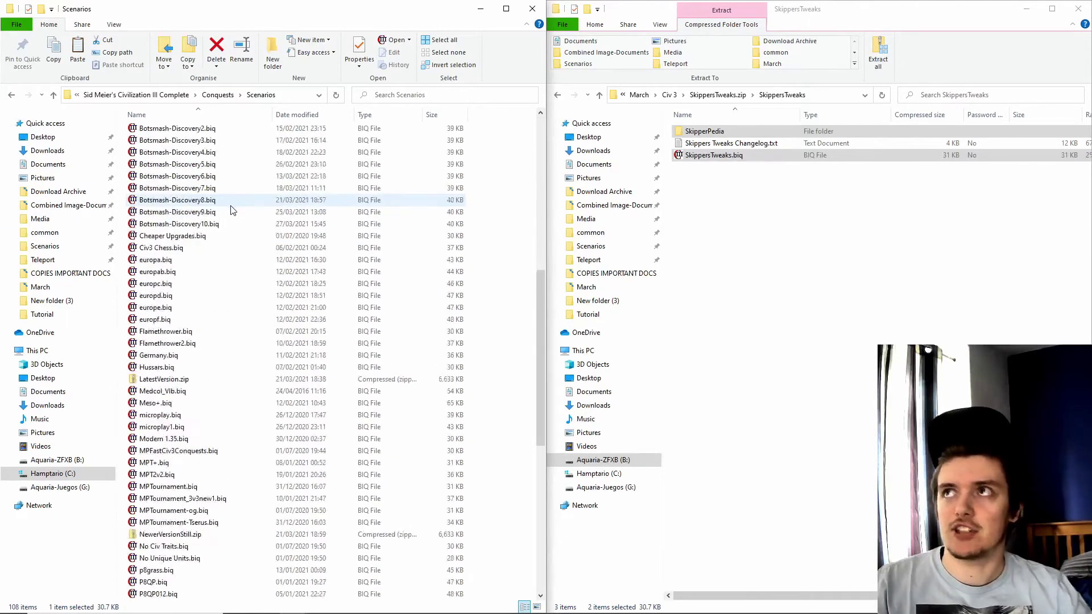
scroll(231, 210, "down", 11)
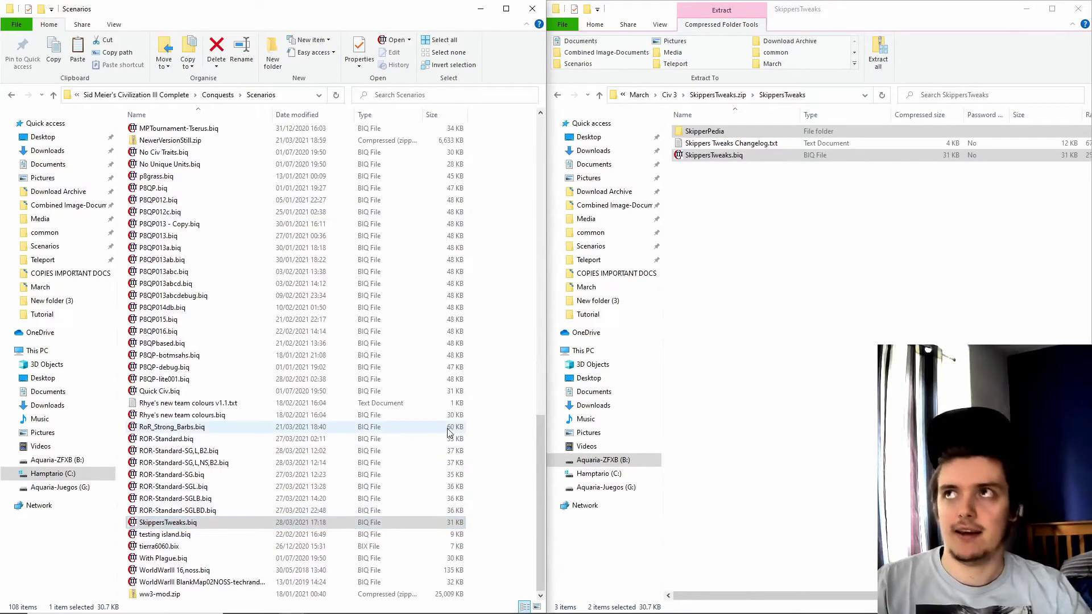
scroll(449, 432, "up", 20)
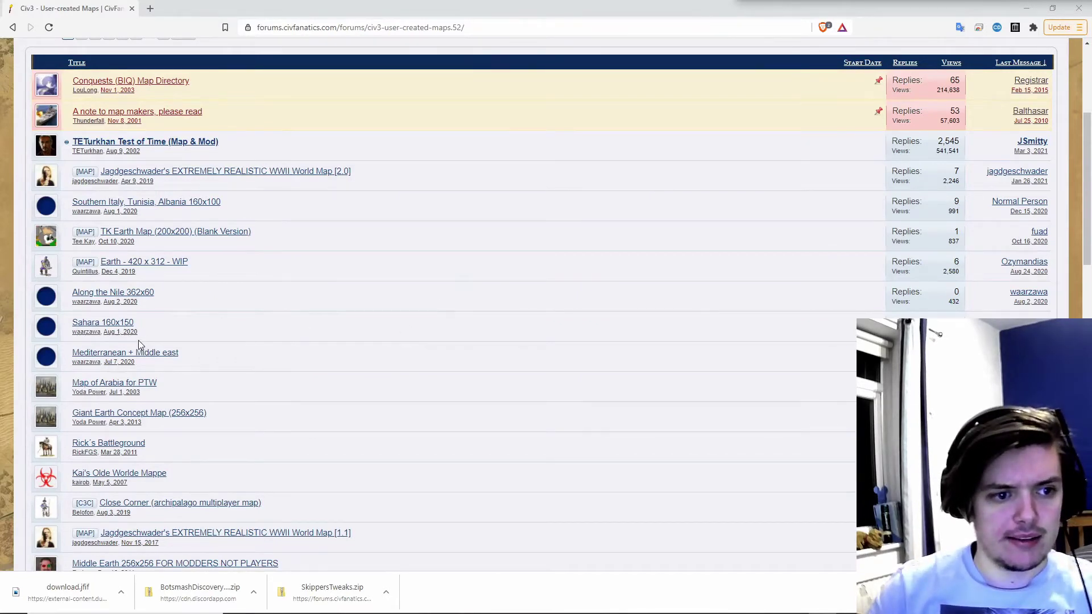
- Open the 'Map of Arabia for PTW' thread and save its arabia.zip attachment
left_click(132, 386)
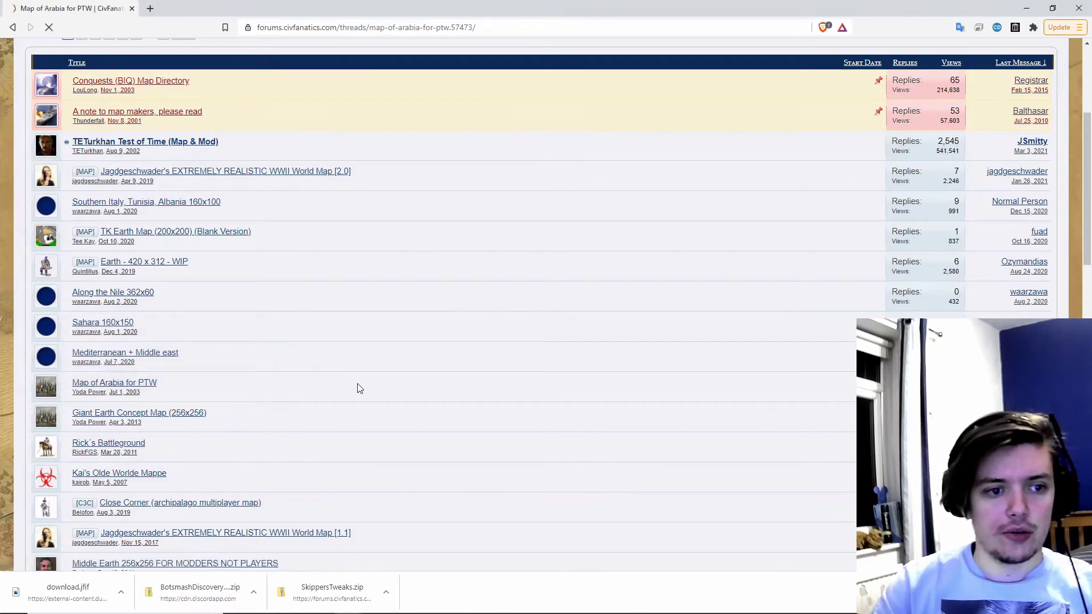
scroll(194, 377, "down", 2)
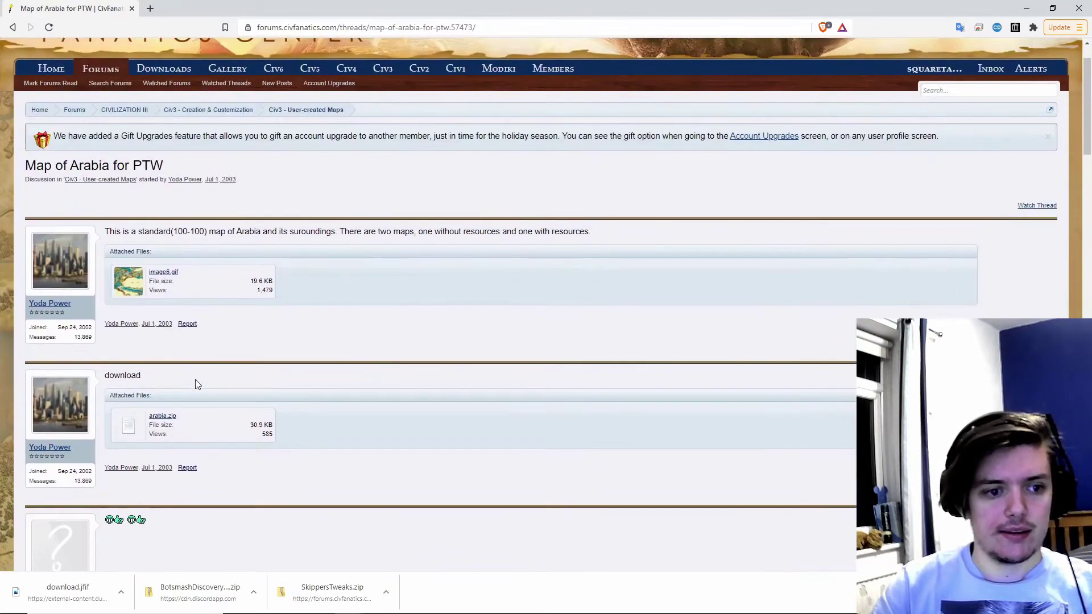
left_click(162, 359)
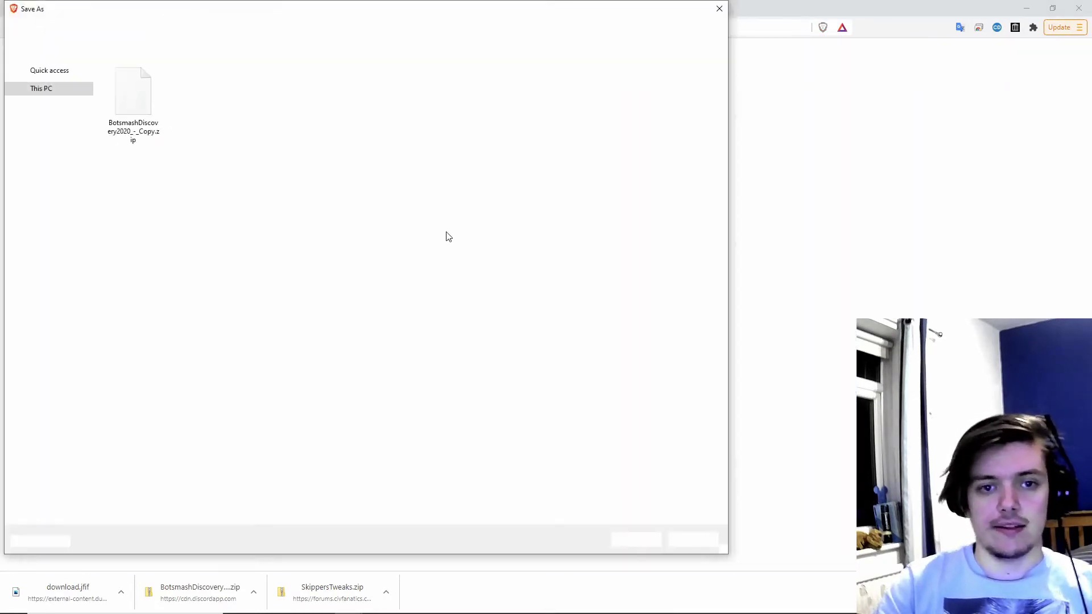
left_click(637, 539)
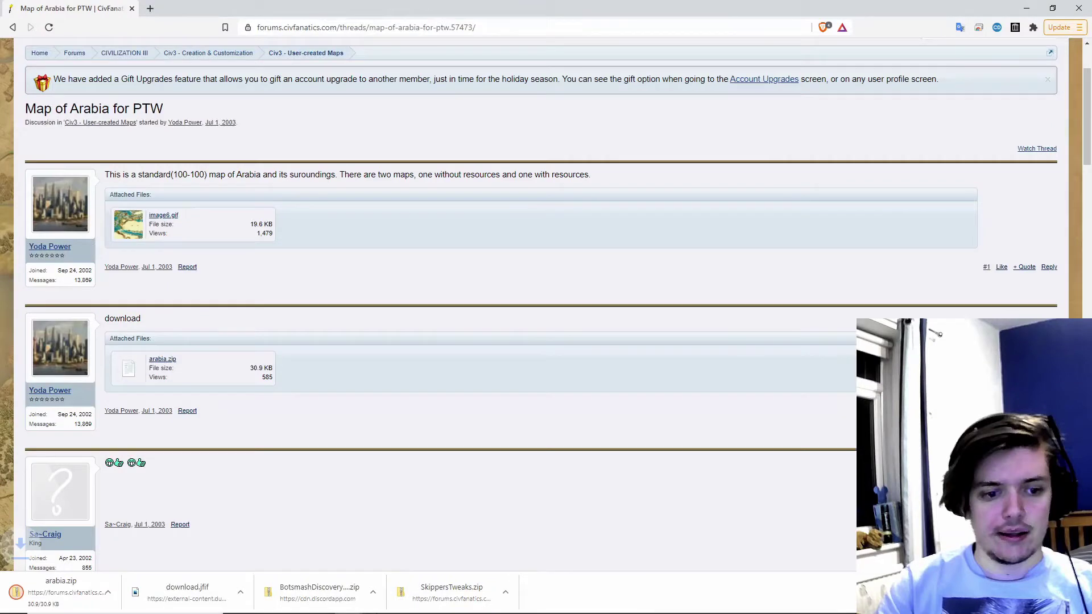
- Open arabia.zip in File Explorer and copy both Arabia .bix map files
mouse_move(291, 608)
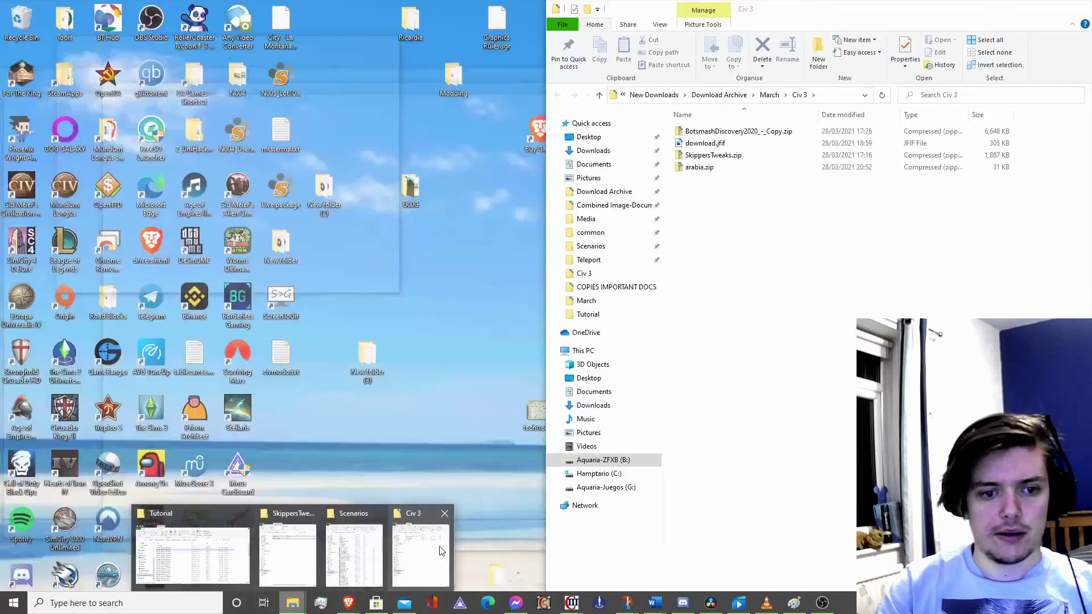
left_click(194, 532)
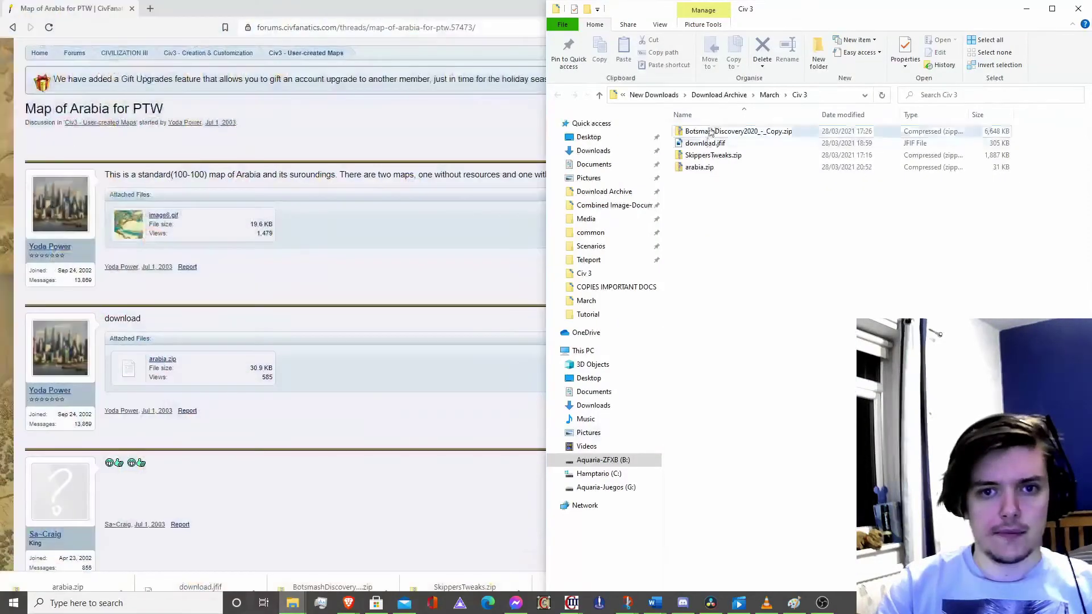
double_click(734, 163)
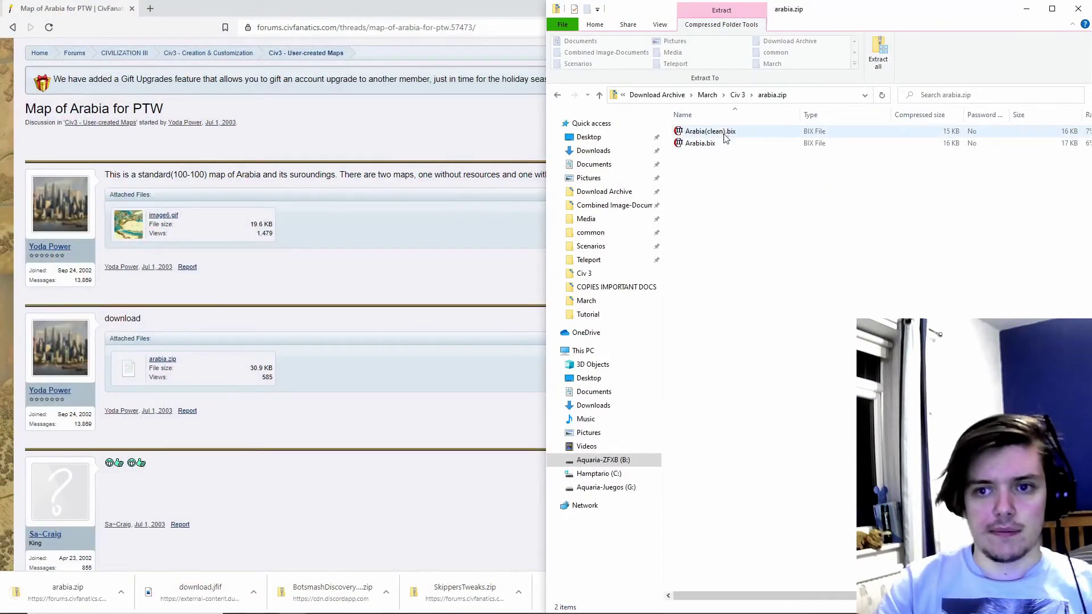
left_click(718, 143)
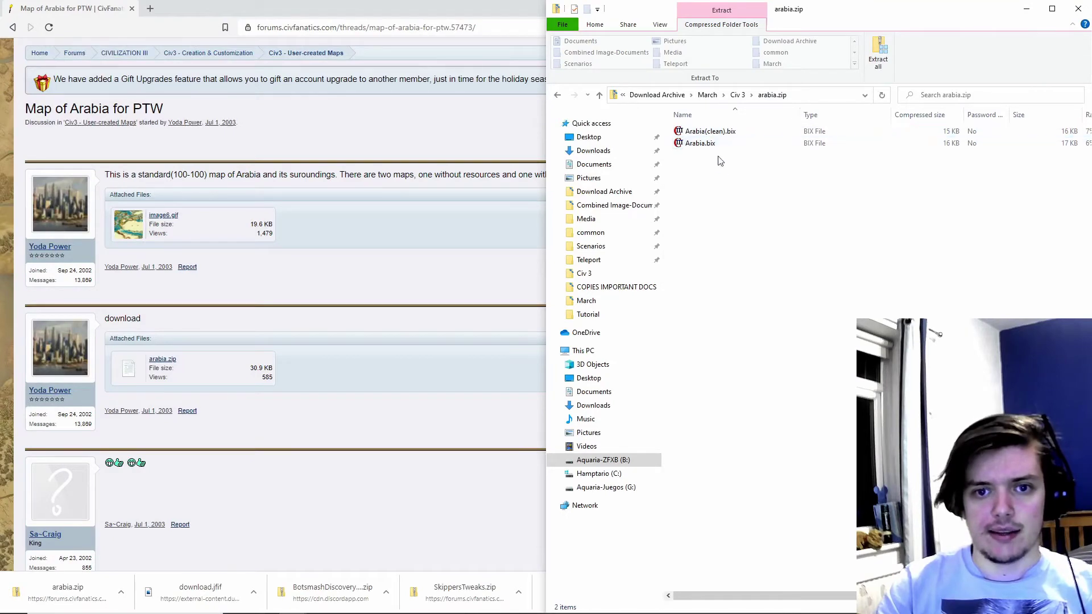
key("ctrl+a")
right_click(702, 151)
left_click(724, 187)
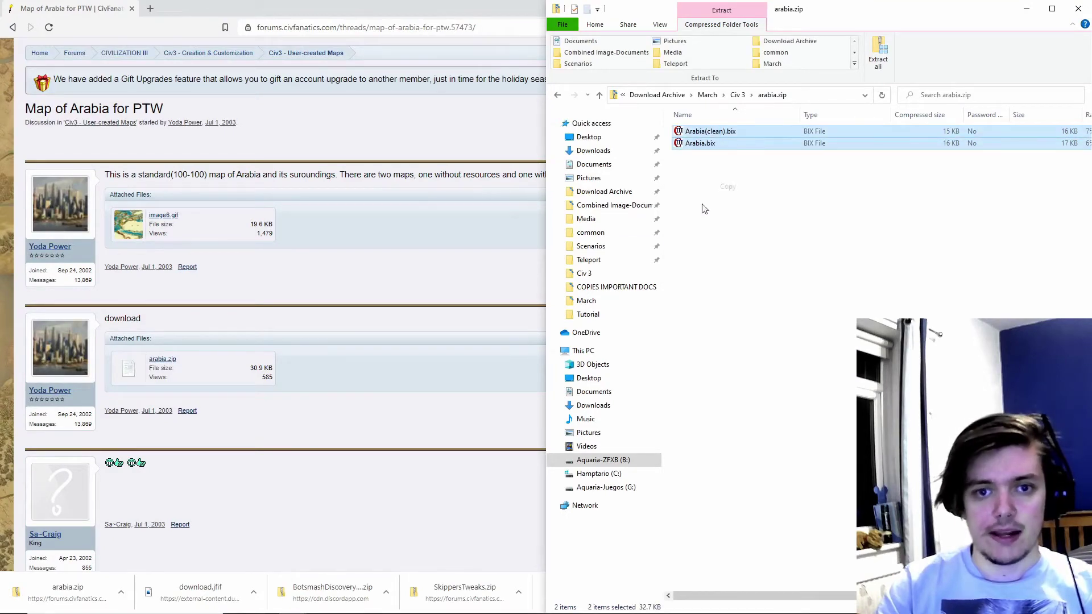
- Paste the two Arabia maps into the civ3PTW\Scenarios folder
mouse_move(364, 611)
mouse_move(293, 604)
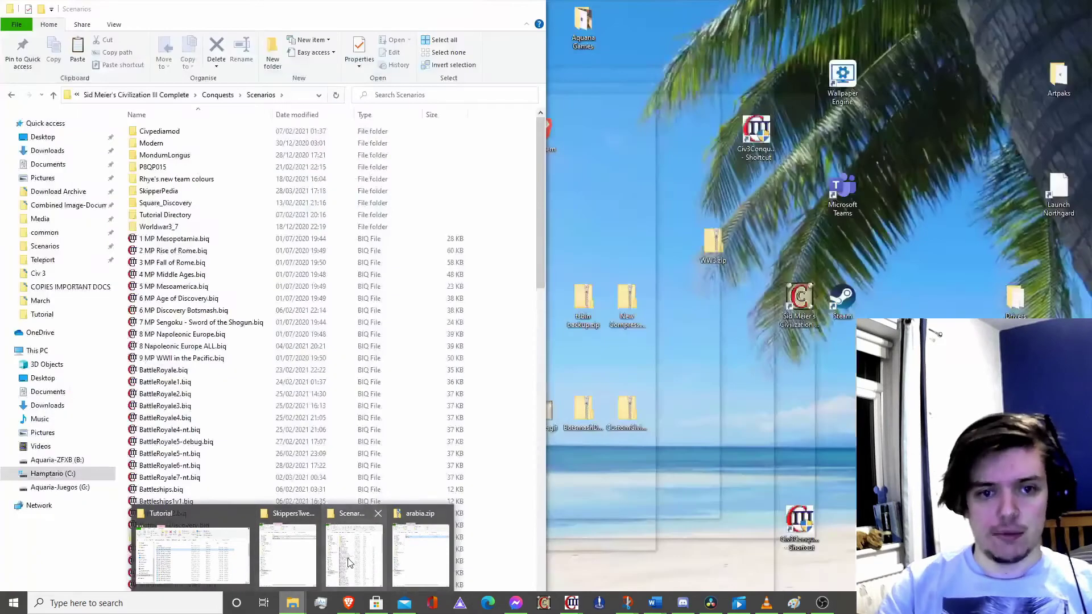
left_click(350, 563)
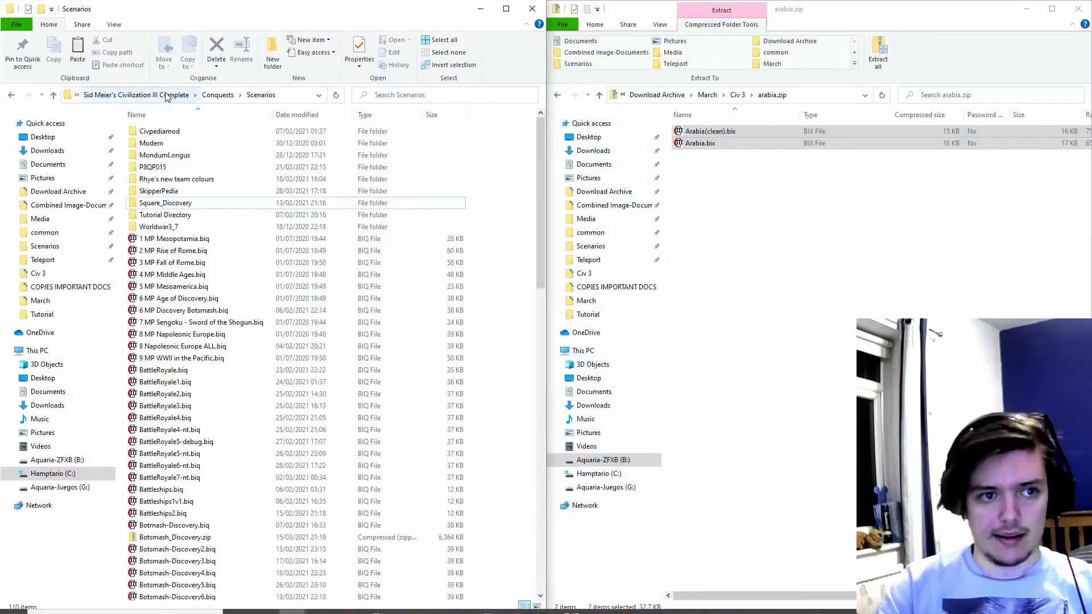
left_click(136, 94)
double_click(152, 143)
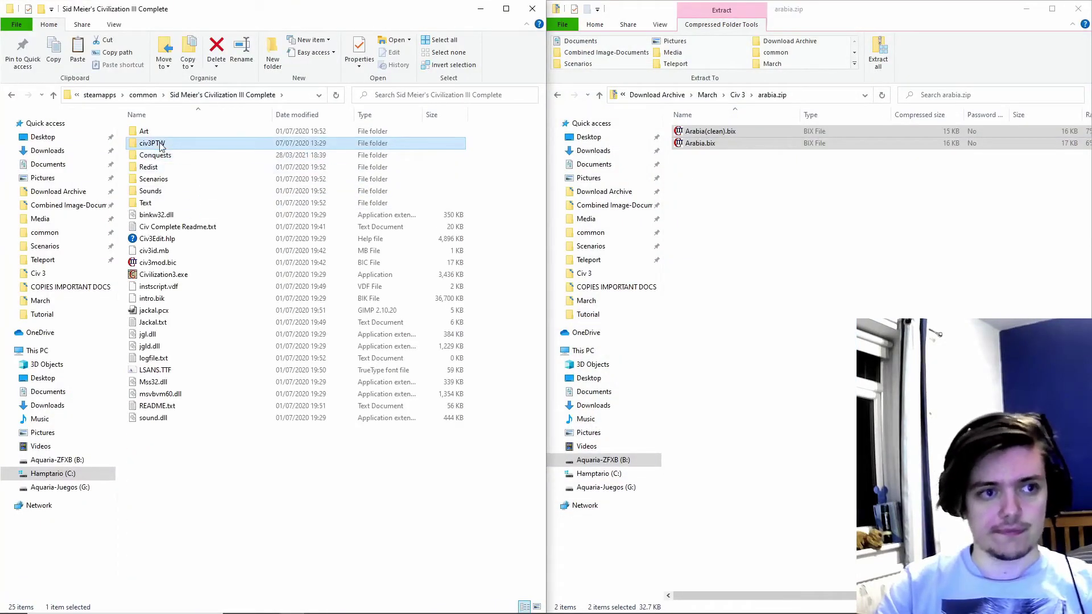
double_click(166, 167)
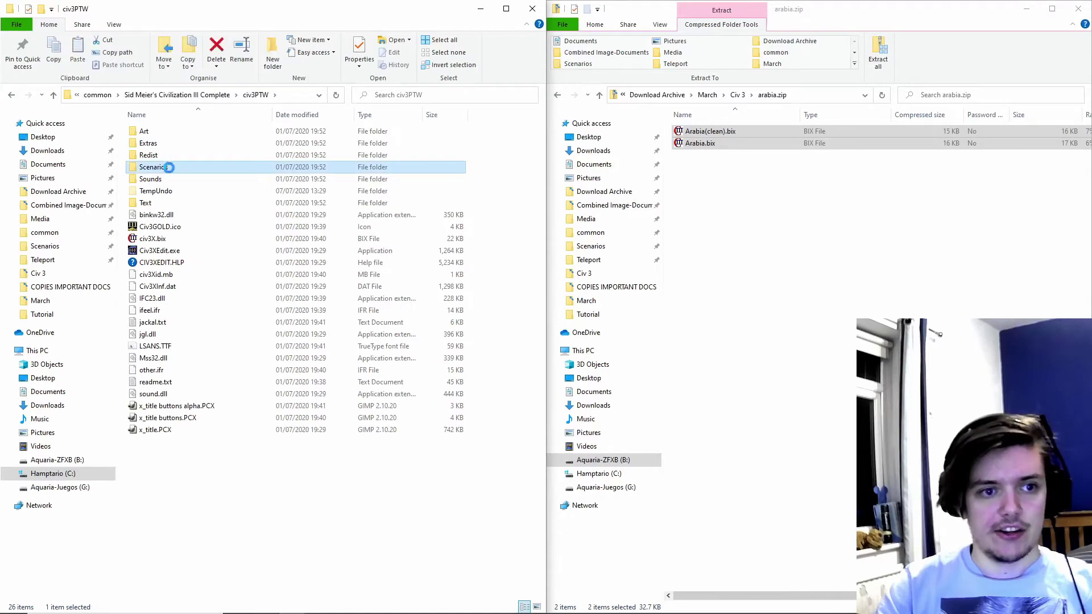
right_click(503, 207)
left_click(519, 298)
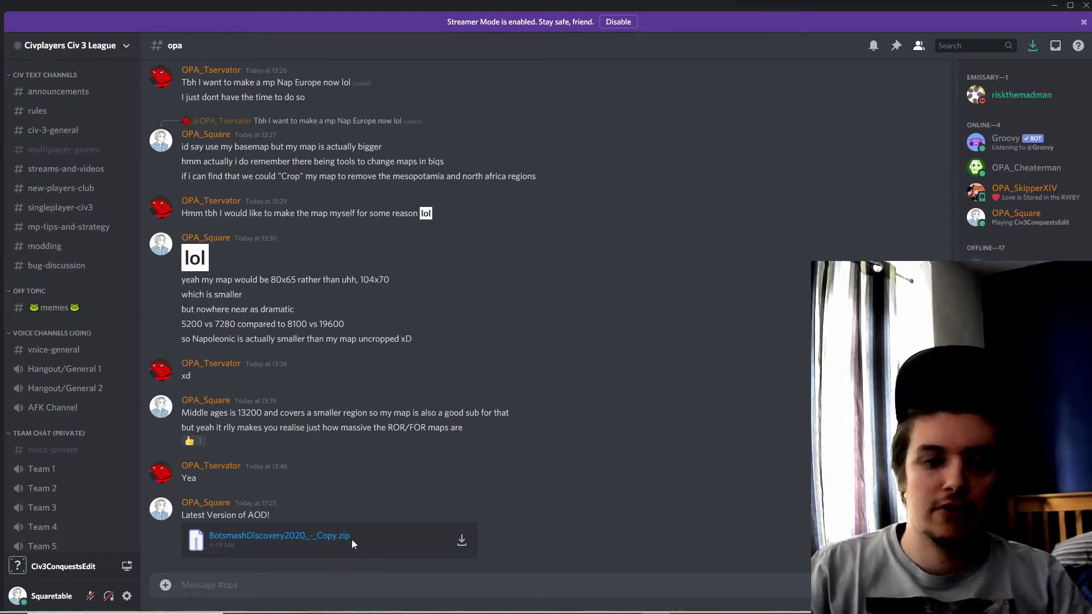
- Save BotsmashDiscovery2020_-_Copy.zip from Discord into the Civ 3 folder and show it in File Explorer
left_click(462, 540)
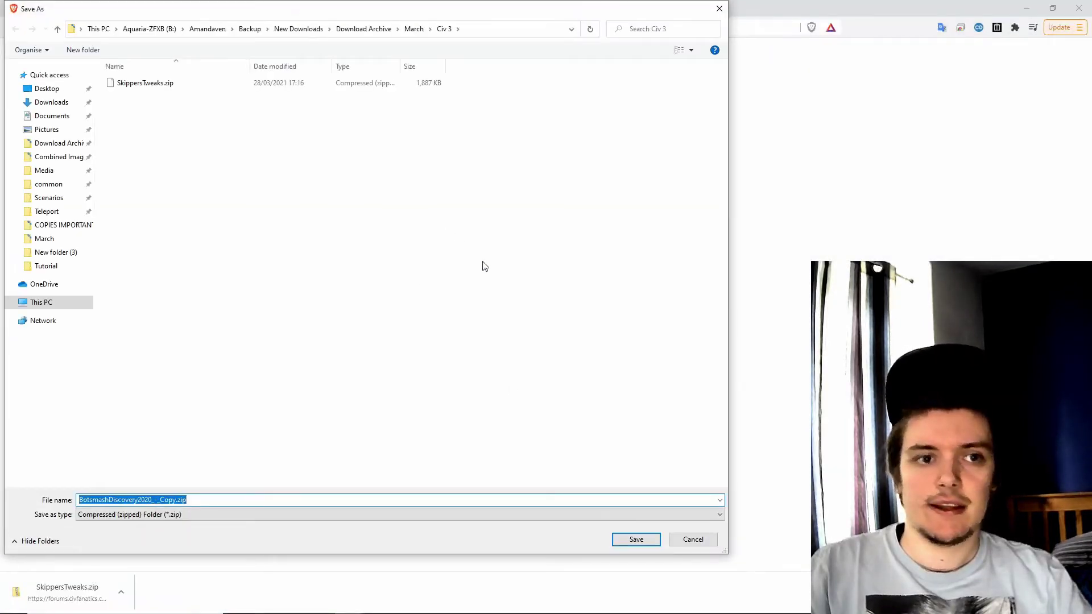
left_click(635, 539)
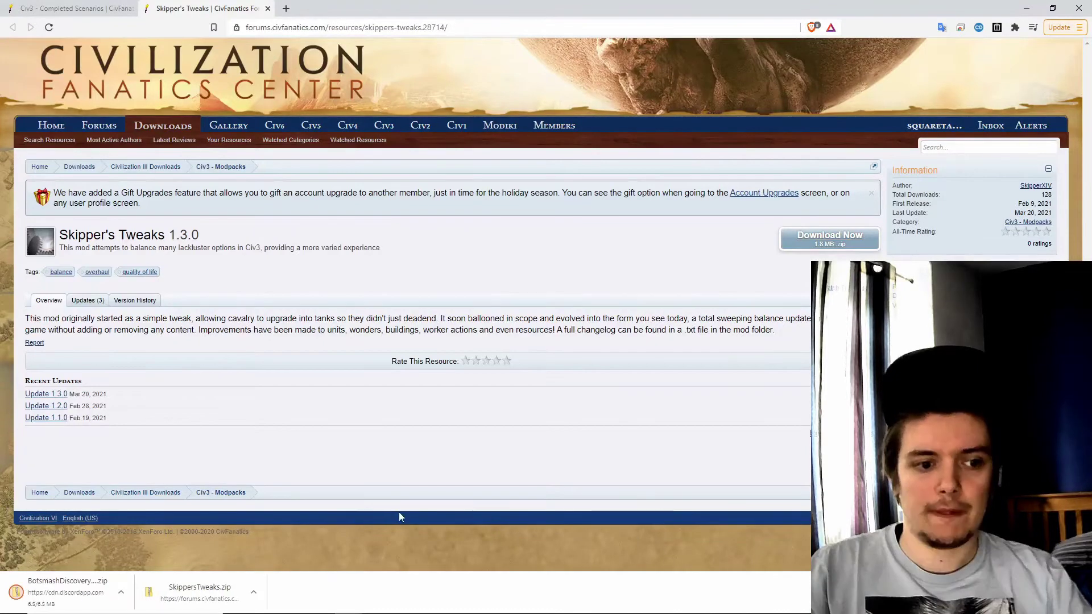
left_click(121, 592)
left_click(145, 556)
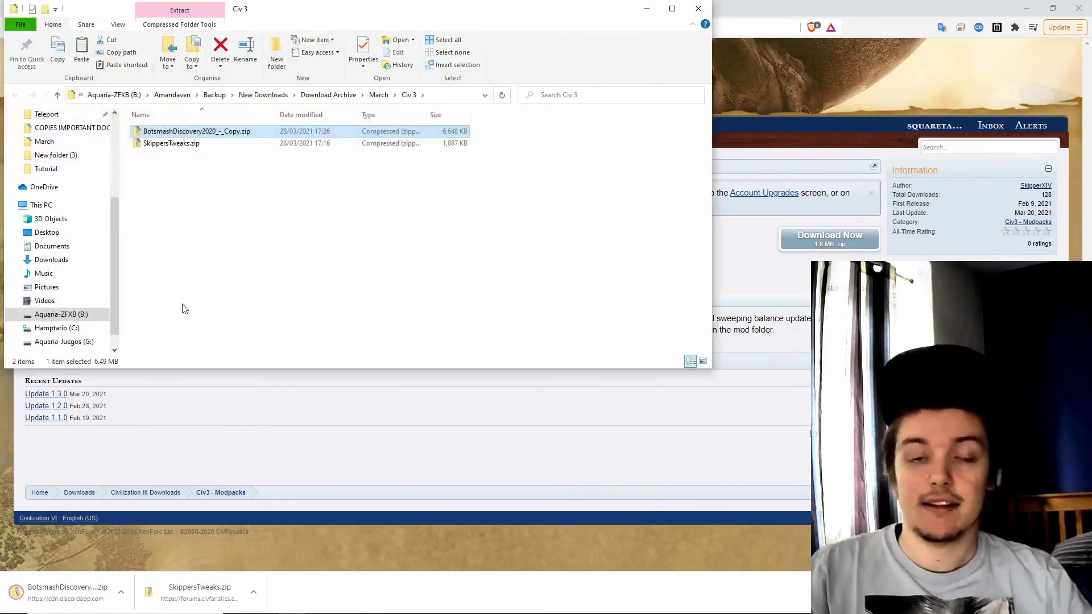
- Copy the Square_Discovery folder and Botsmash-Discovery11.biq out of BotsmashDiscovery2020_-_Copy.zip
double_click(209, 132)
left_click_drag(216, 170, 135, 125)
right_click(183, 148)
left_click(222, 184)
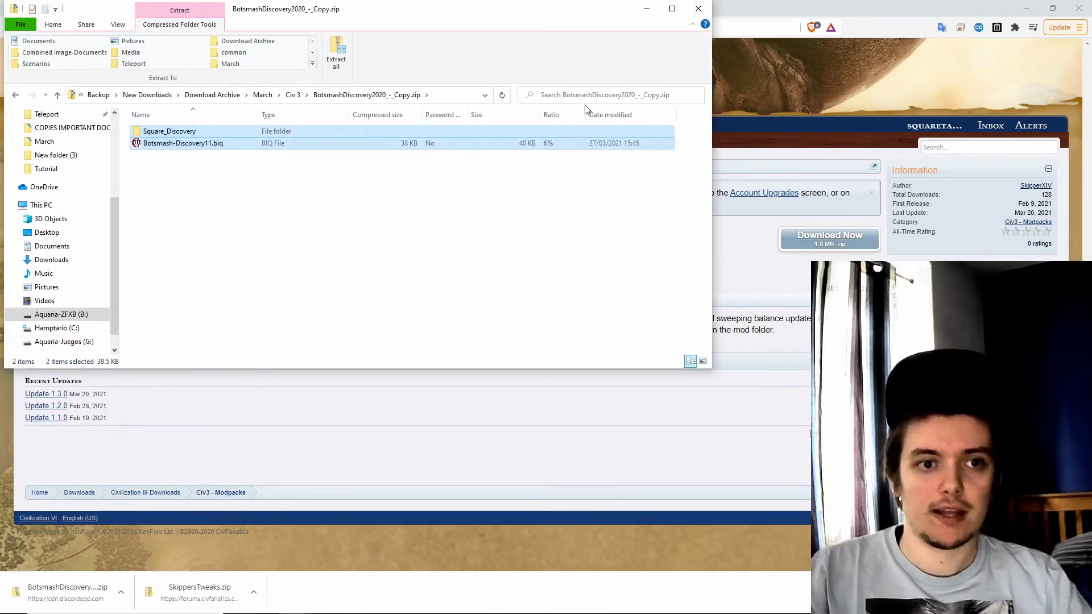
left_click(708, 13)
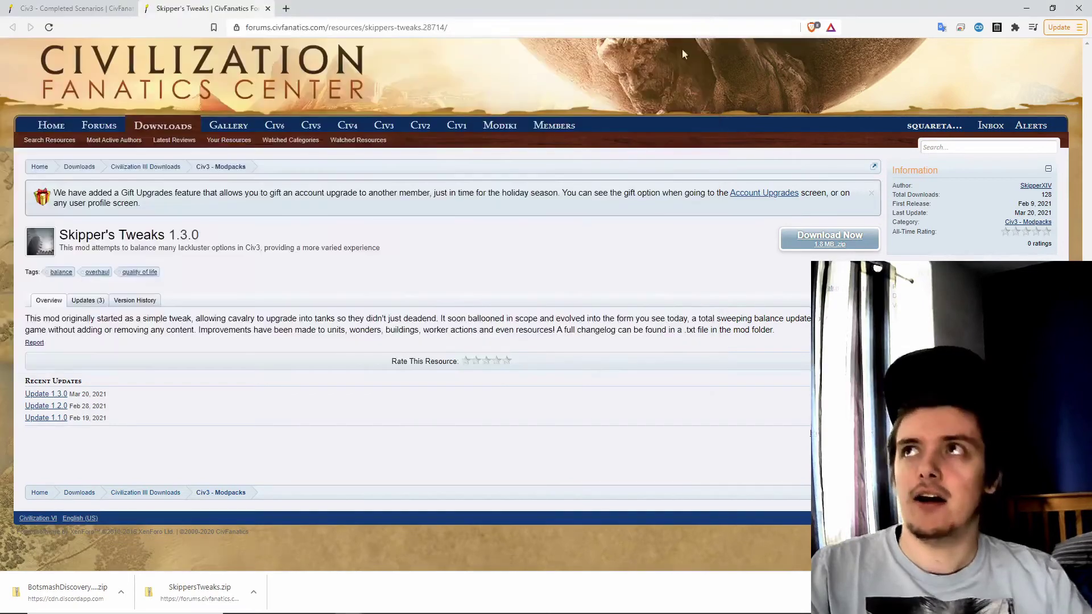
- Paste them into the Conquests Scenarios folder, replacing the existing files
mouse_move(292, 603)
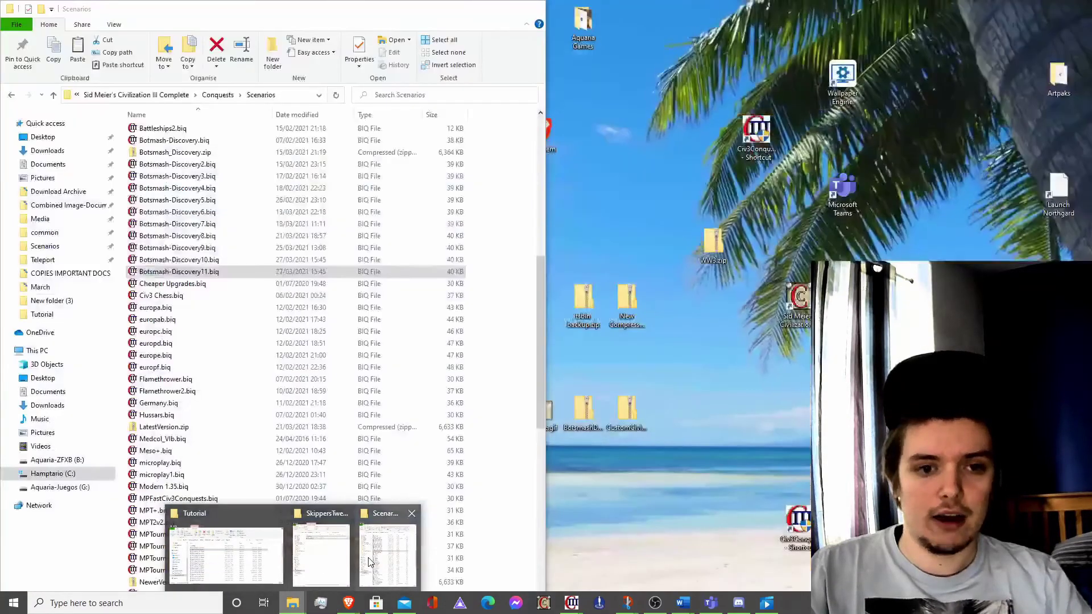
left_click(371, 562)
scroll(480, 320, "up", 11)
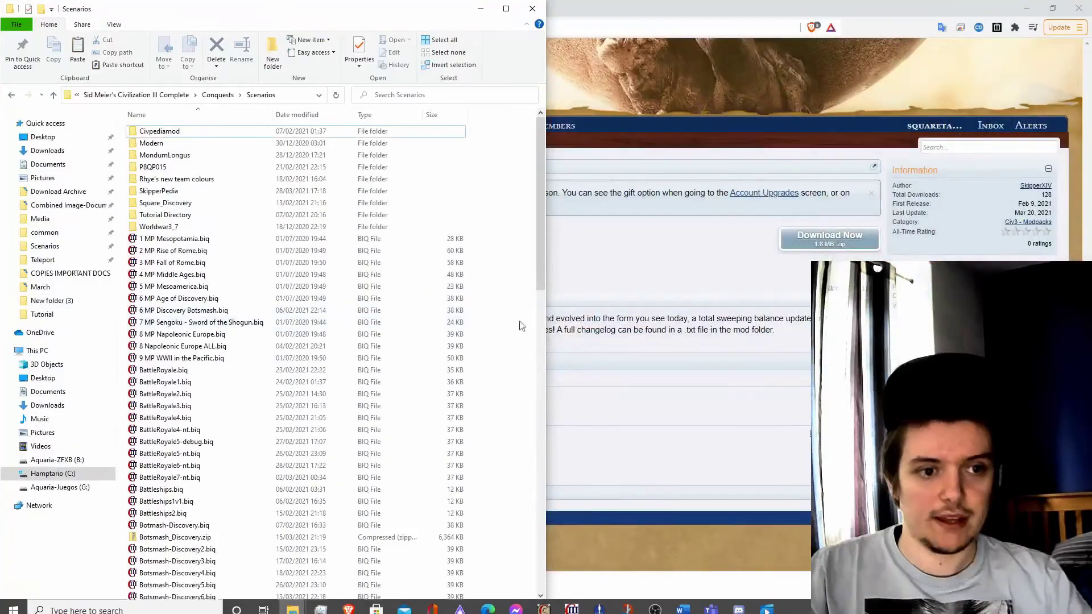
right_click(514, 287)
left_click(541, 380)
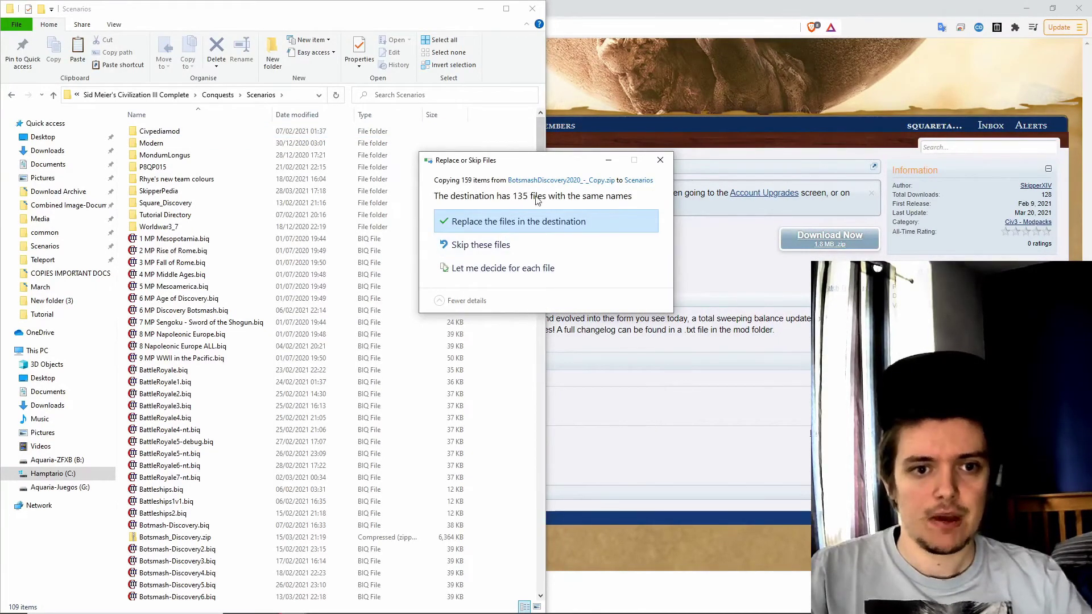
left_click(501, 227)
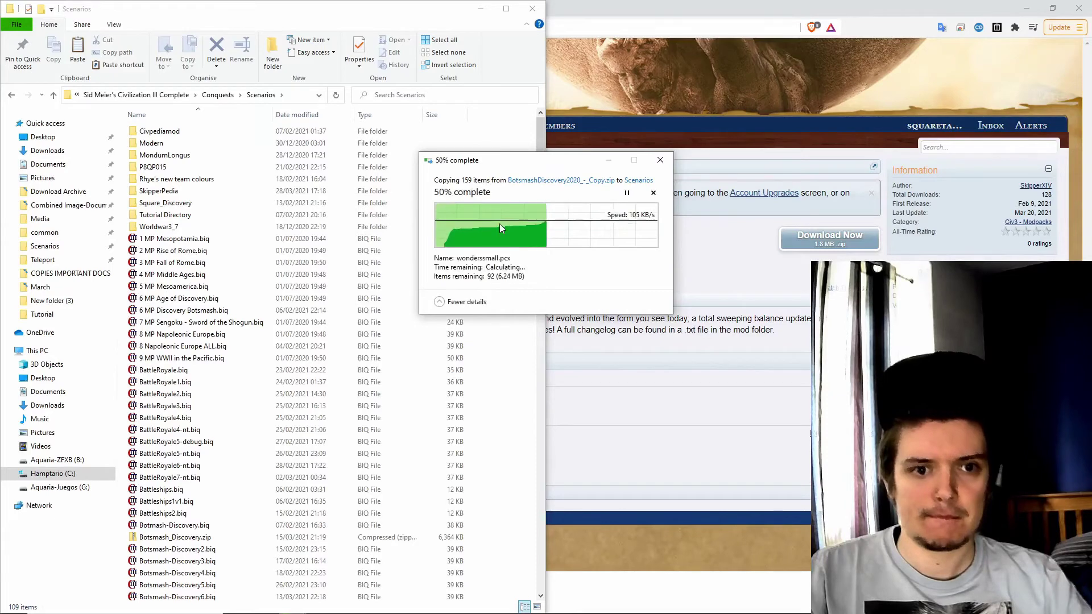